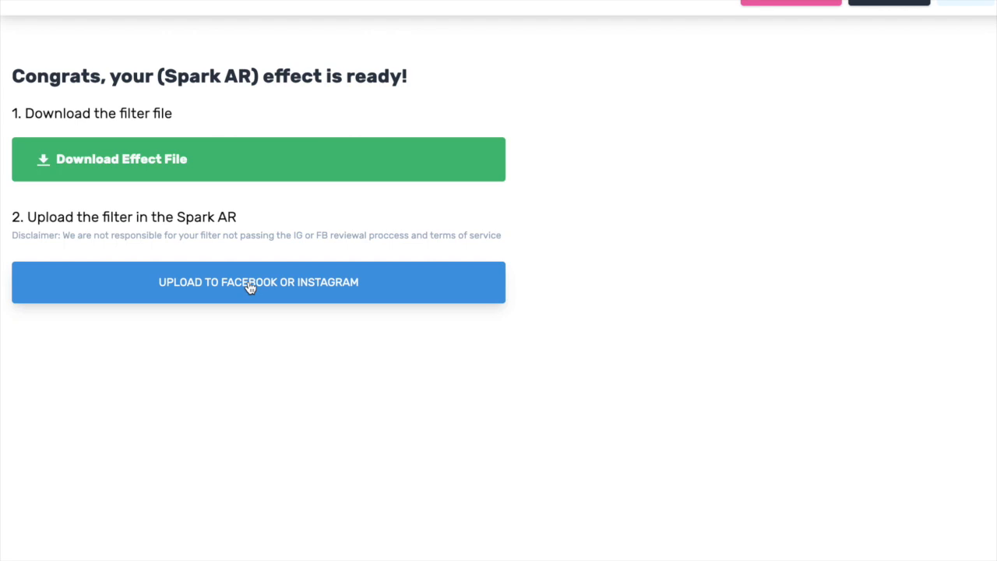
- Start publishing the effect with Instagram as the platform and upload BTSEffect.arexport as the effect file
left_click(249, 282)
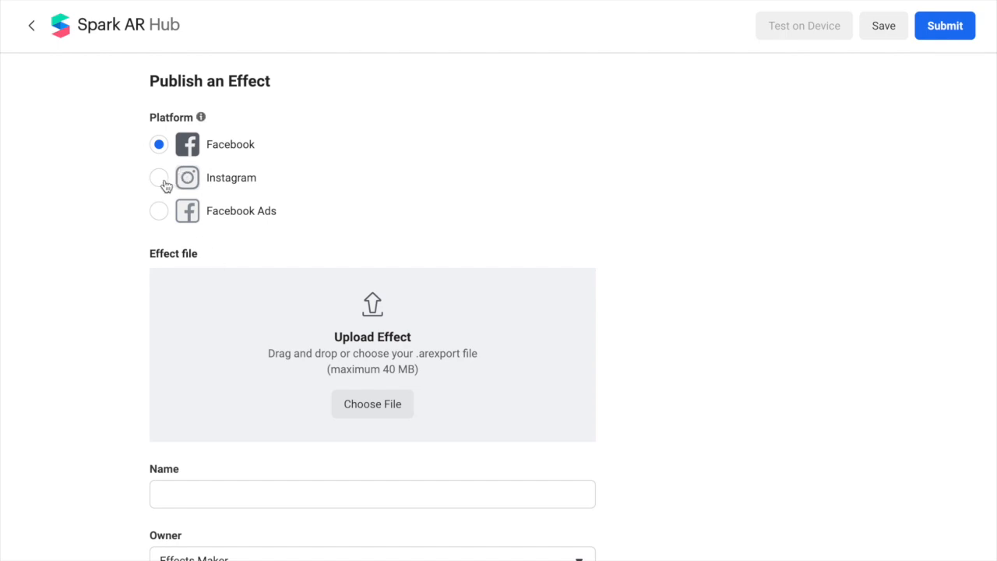
left_click(158, 212)
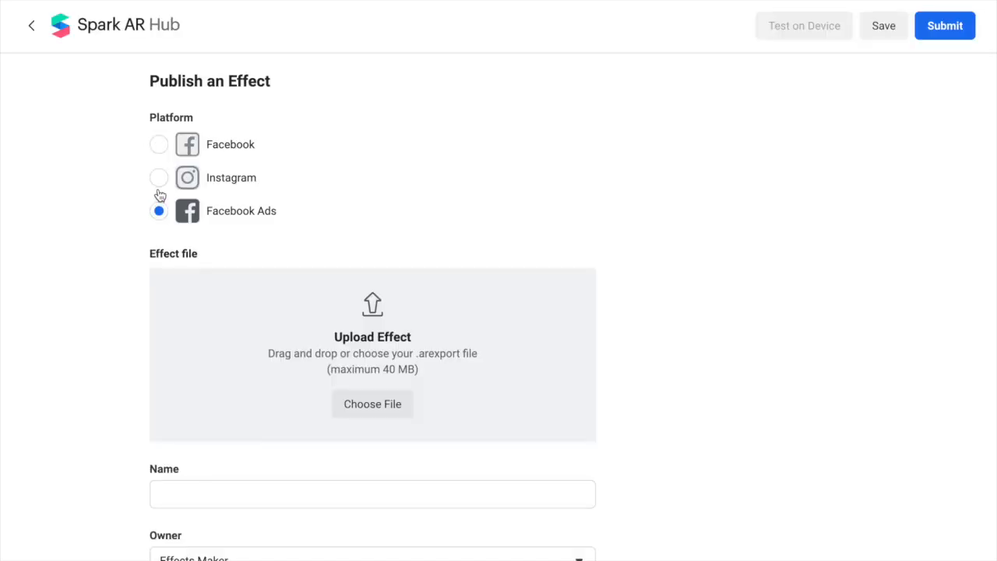
left_click(159, 179)
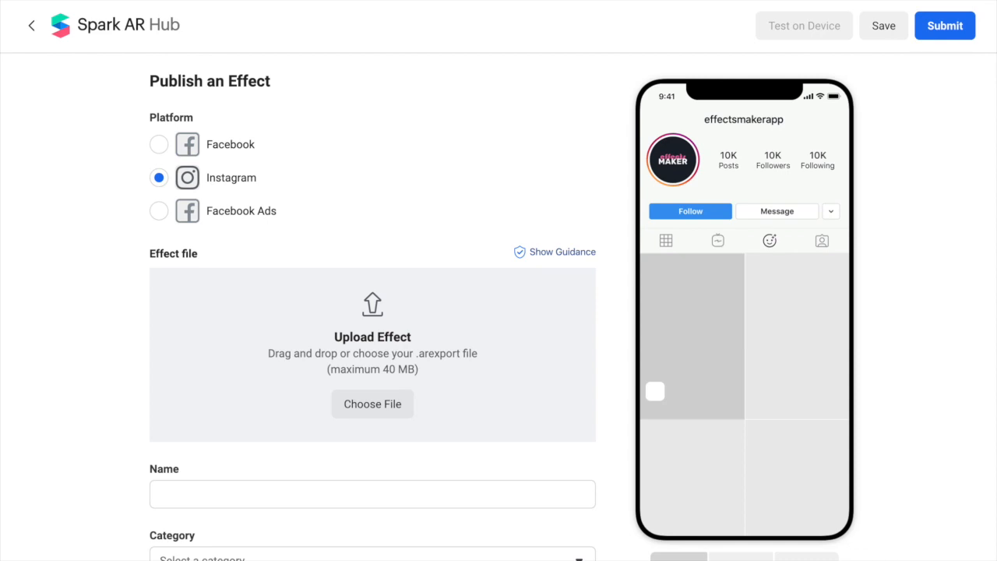
left_click_drag(592, 545, 552, 403)
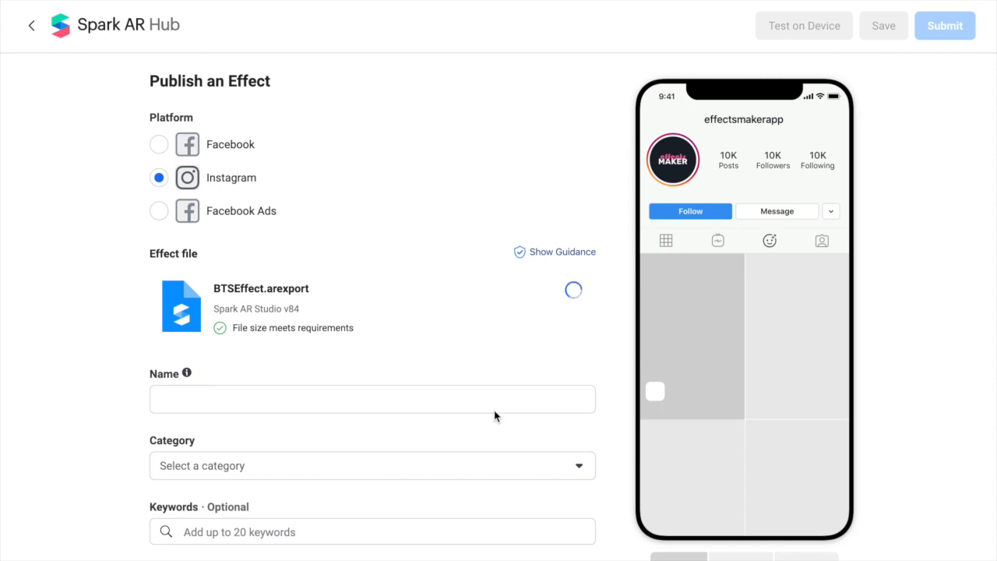
- Name the effect "Which BTS Song R U?"
left_click(333, 403)
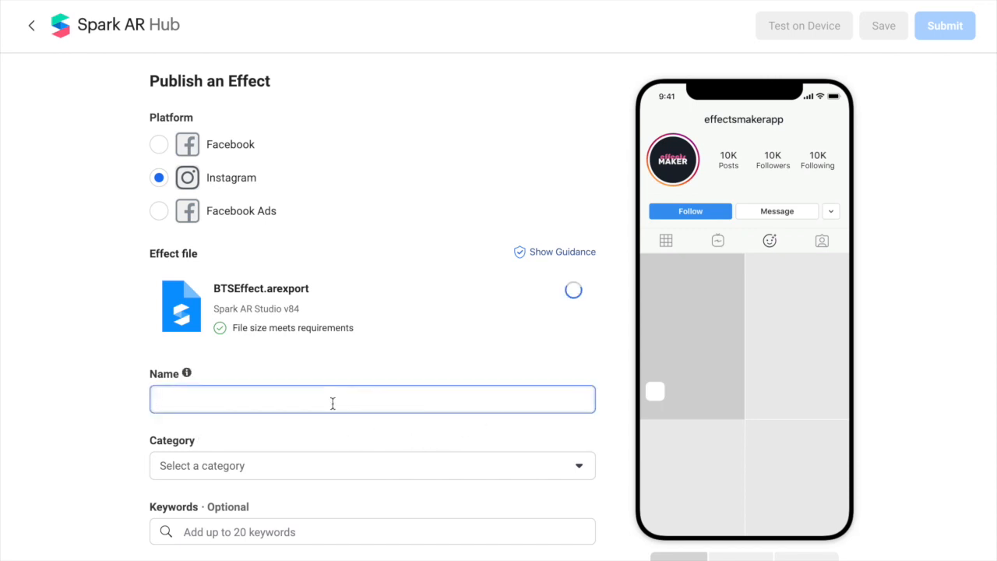
type("Who")
key("BackSpace")
type("ich BTS ")
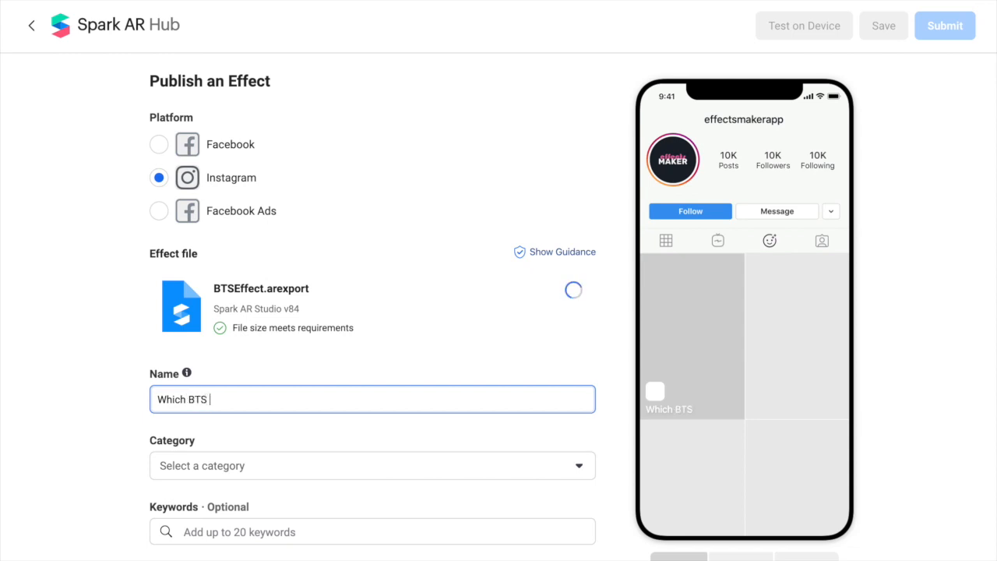
type("Song Are You")
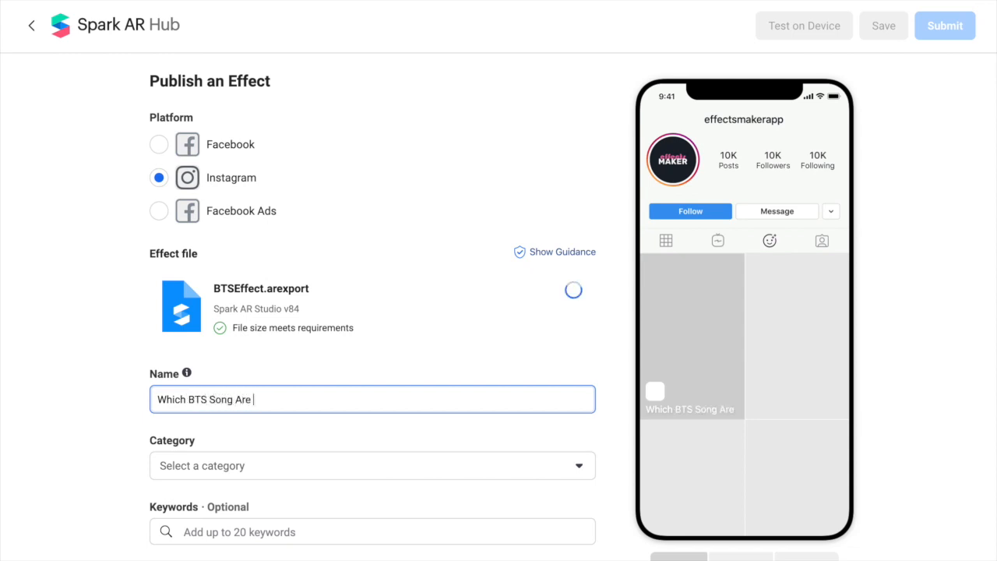
key("BackSpace")
key("BackSpace")
key("BackSpace")
key("BackSpace")
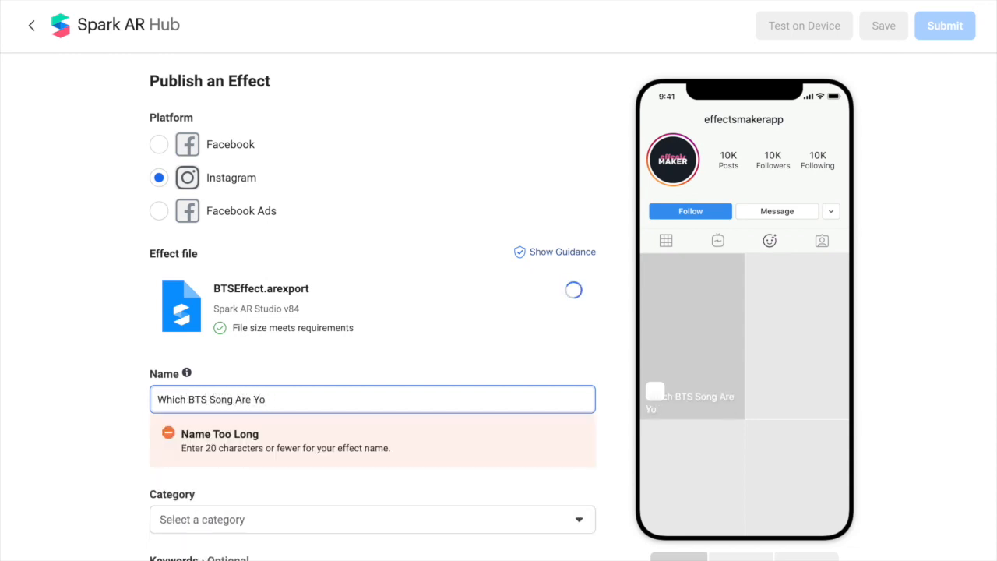
key("BackSpace")
key("BackSpace")
key("BackSpace")
type("R U?")
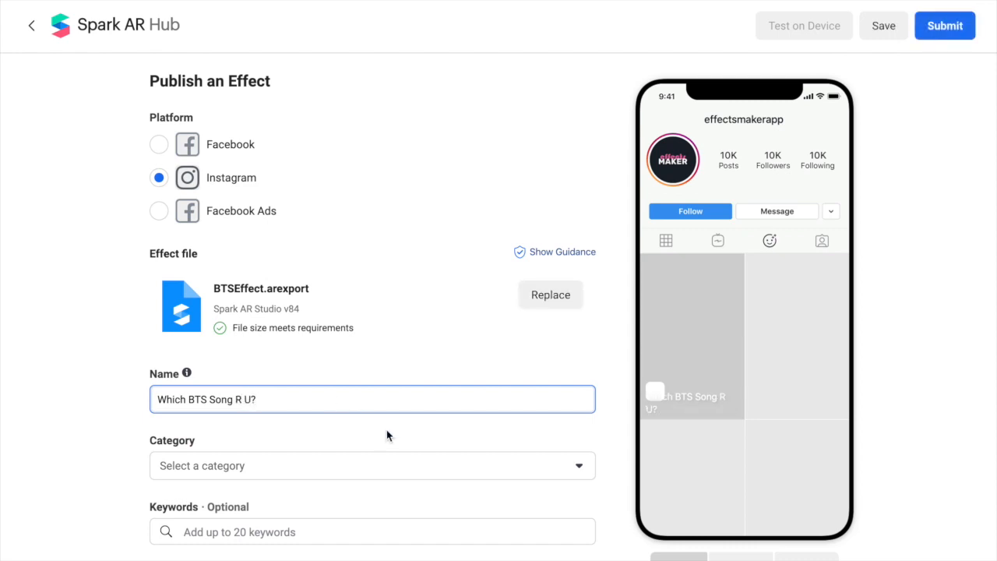
- Set the effect's category to Fandom
left_click(414, 462)
scroll(414, 463, "down", 2)
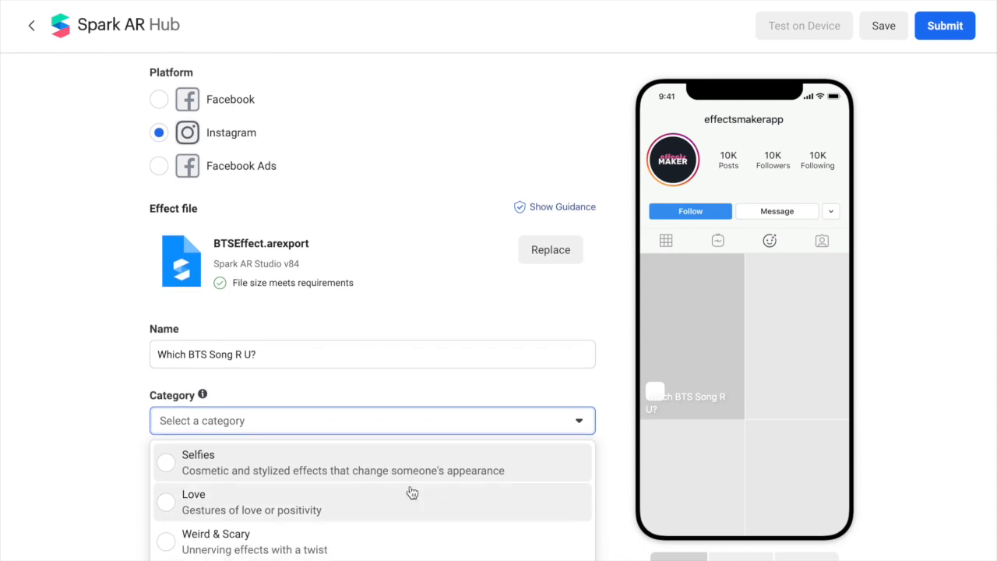
scroll(410, 494, "down", 2)
scroll(411, 493, "down", 3)
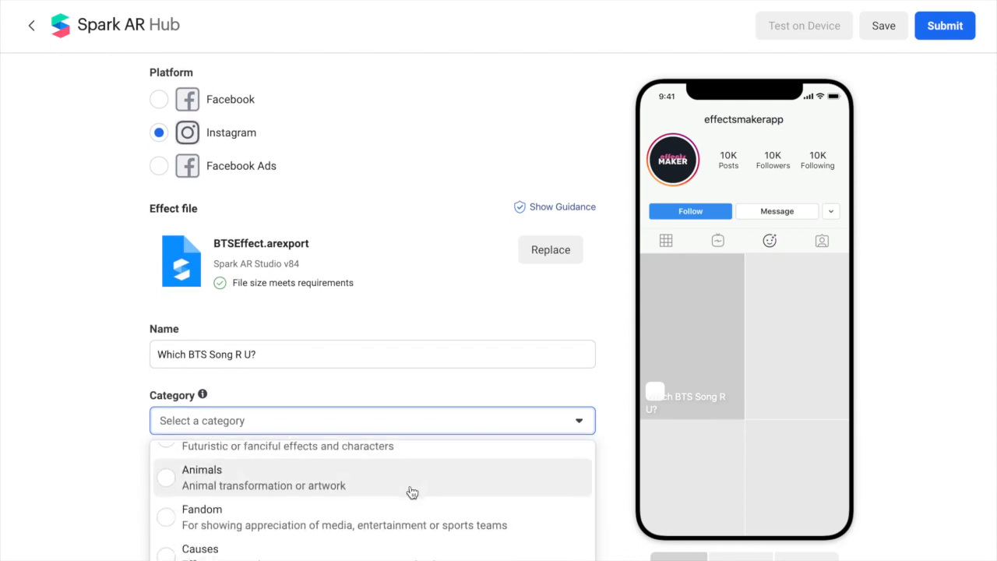
left_click(370, 524)
- Add the keywords "BTS", "BTS Song" and "Effects Maker" to the effect
scroll(501, 450, "down", 2)
left_click(429, 439)
type("BTS")
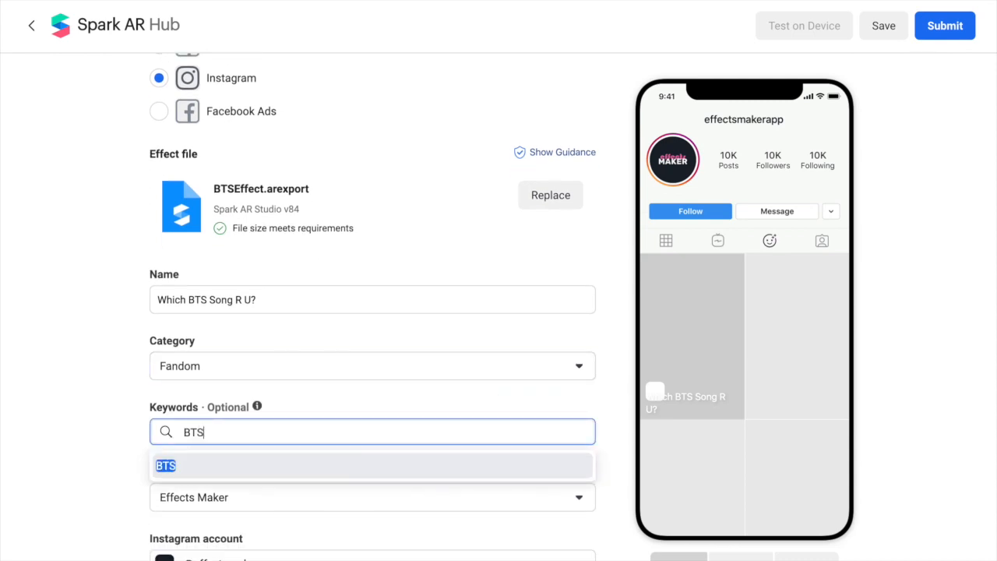
key("Return")
type("BTS SOng")
key("BackSpace")
key("BackSpace")
key("BackSpace")
type("ong")
key("Return")
type("Effects Mk")
key("BackSpace")
type("aker")
key("Return")
- Add two more keywords to the effect, "Which Are You?" and "BTS Fans"
type("Whic")
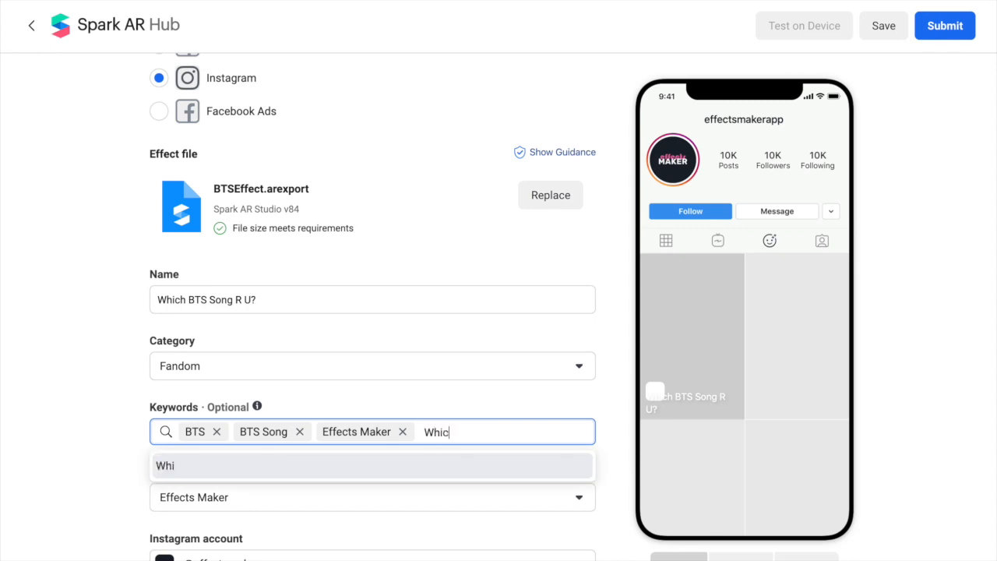
type("h Are you?")
key("BackSpace")
key("BackSpace")
key("BackSpace")
key("BackSpace")
type("You?")
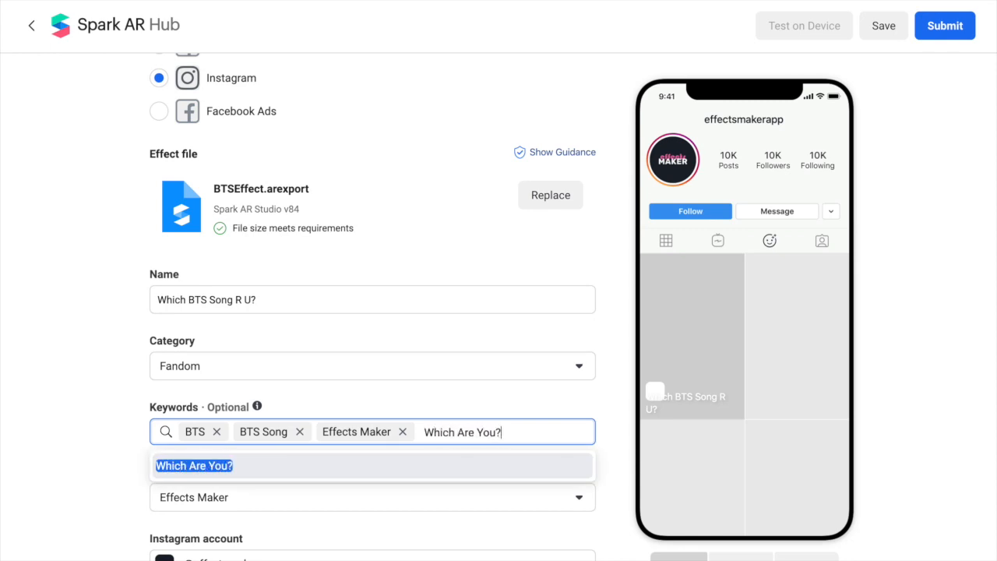
key("Return")
type("BTS Fans")
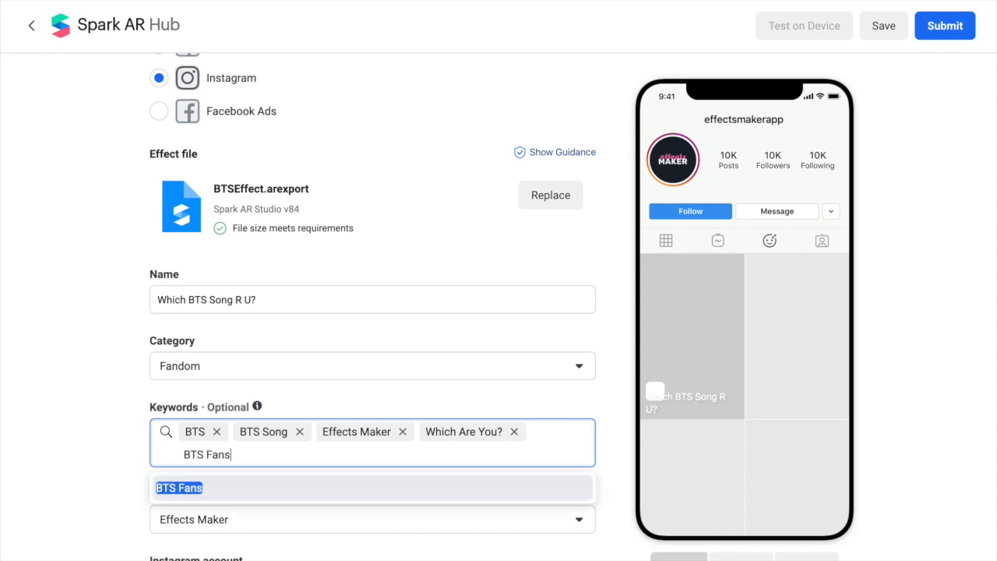
key("Return")
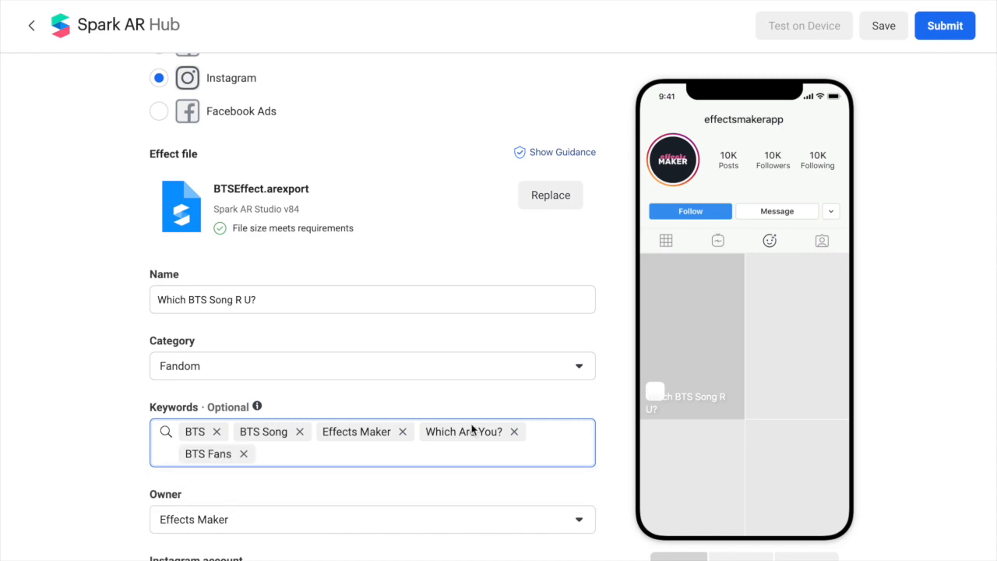
- Check the owner choices available for the effect
scroll(472, 438, "down", 1)
scroll(472, 445, "down", 1)
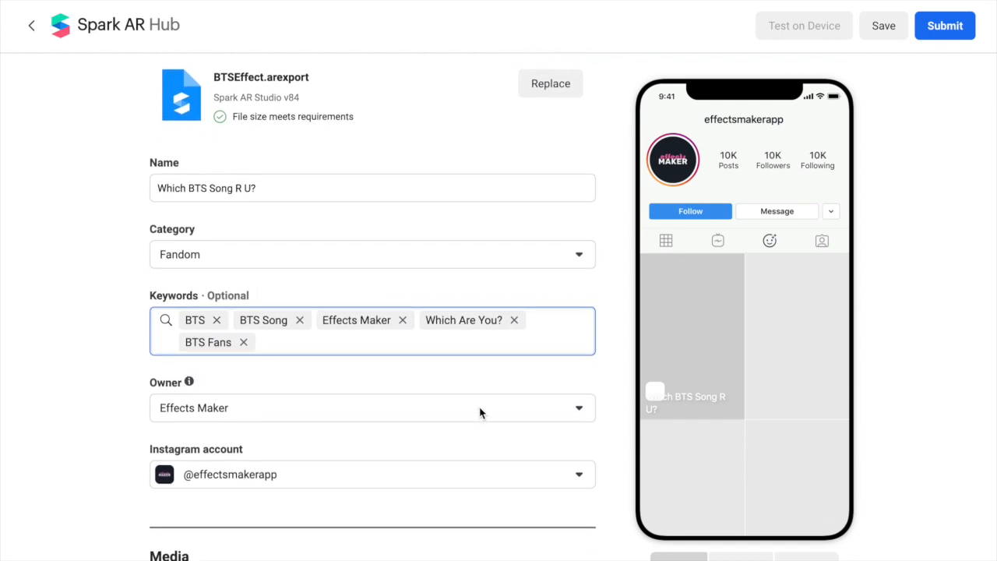
left_click(349, 414)
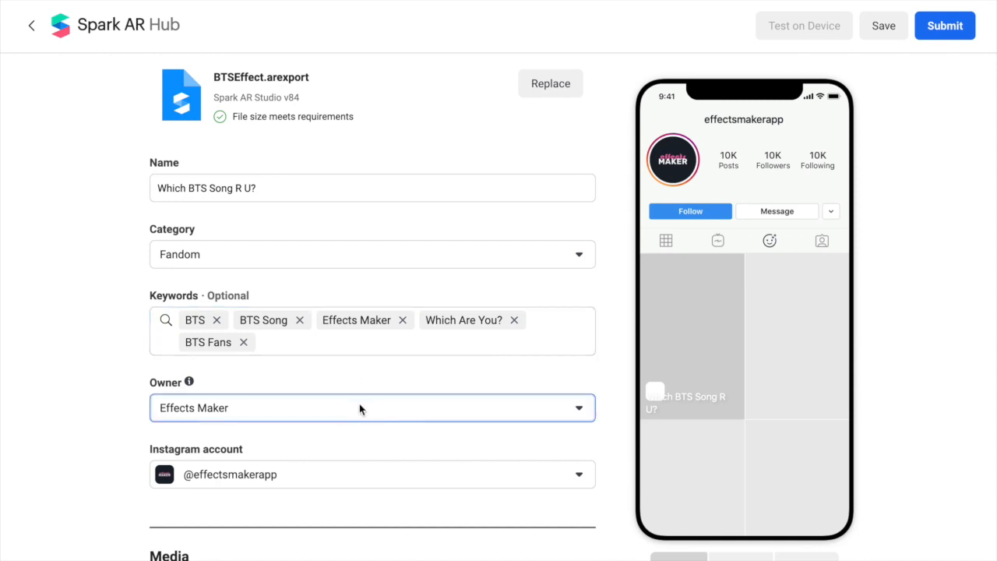
left_click(359, 405)
left_click(358, 406)
- Upload Effect Icon.jpg as the effect's icon and accept the default full-image crop
scroll(316, 483, "down", 3)
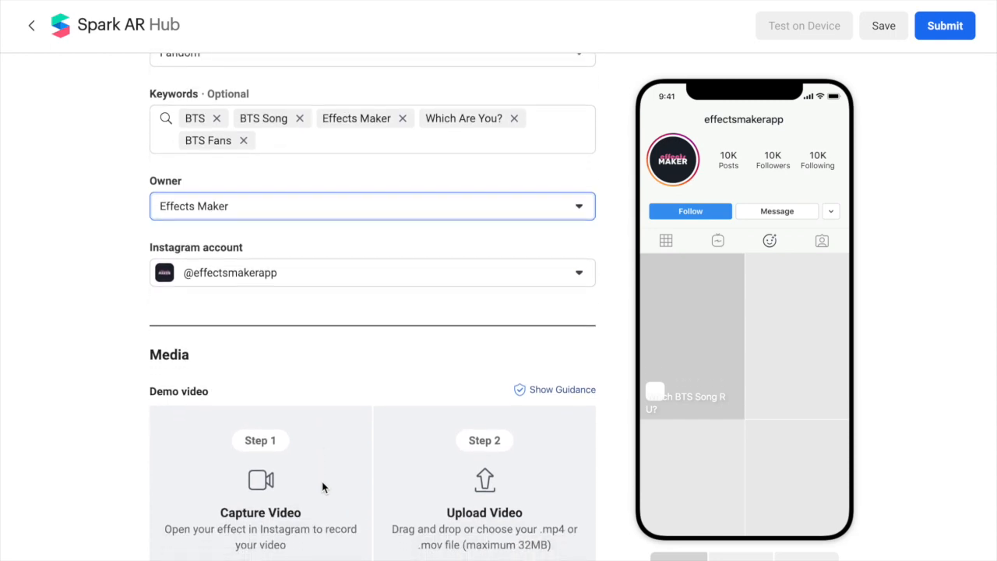
scroll(322, 486, "down", 3)
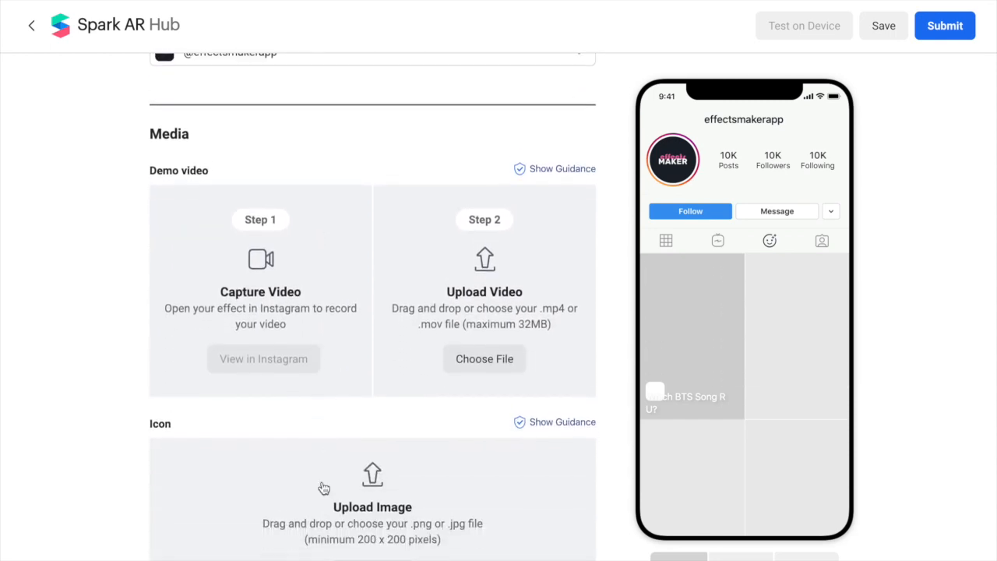
scroll(324, 489, "down", 1)
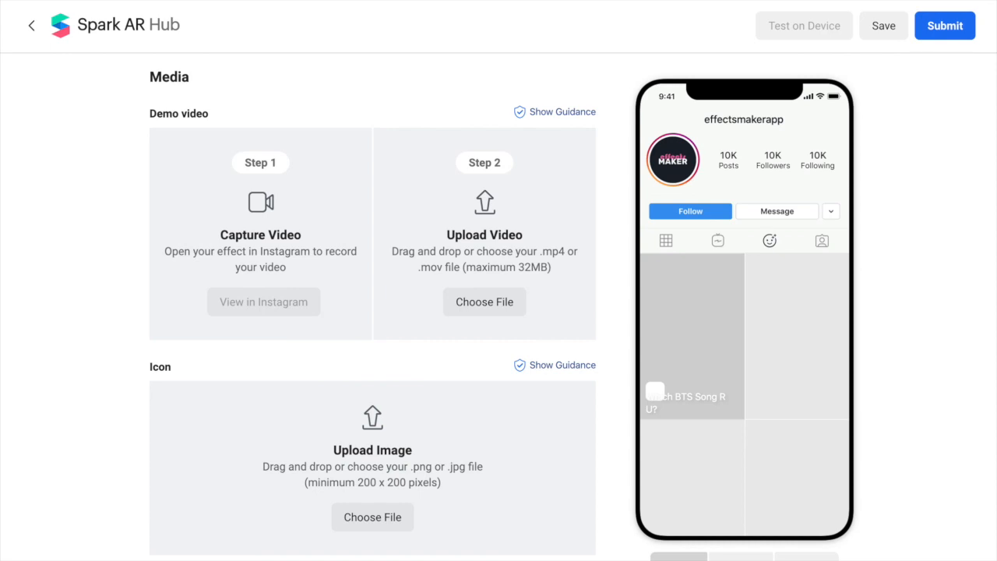
left_click_drag(498, 436, 412, 471)
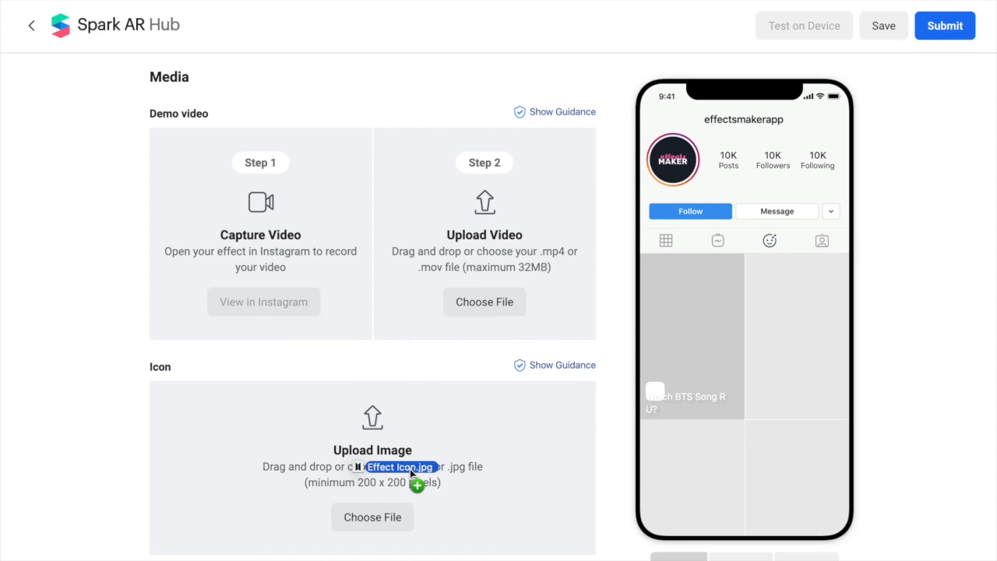
left_click_drag(410, 468, 407, 473)
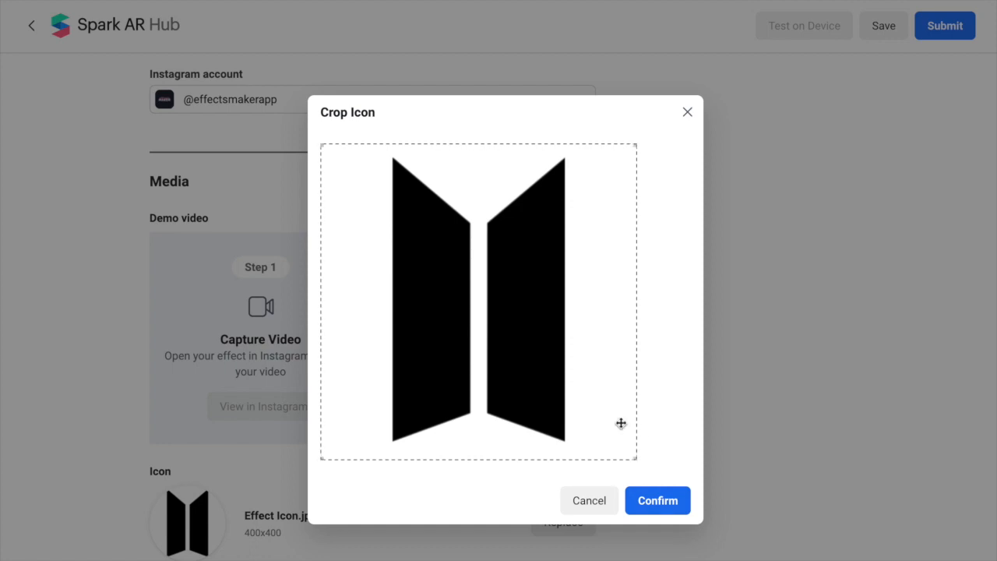
left_click(670, 510)
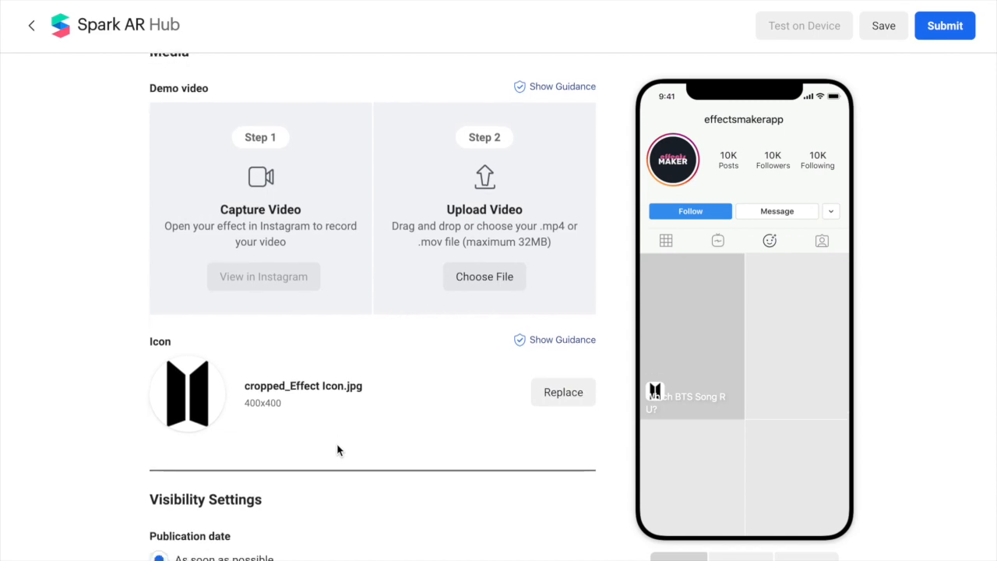
- Try a set time and date for the publication date, and return it to As soon as possible
scroll(337, 450, "up", 3)
scroll(338, 449, "up", 1)
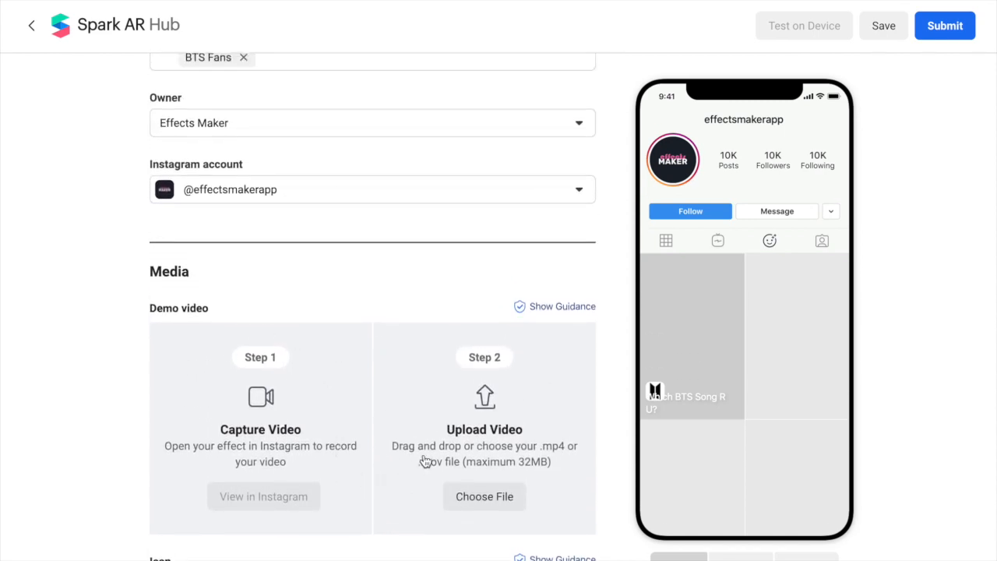
scroll(406, 465, "down", 1)
scroll(406, 466, "down", 4)
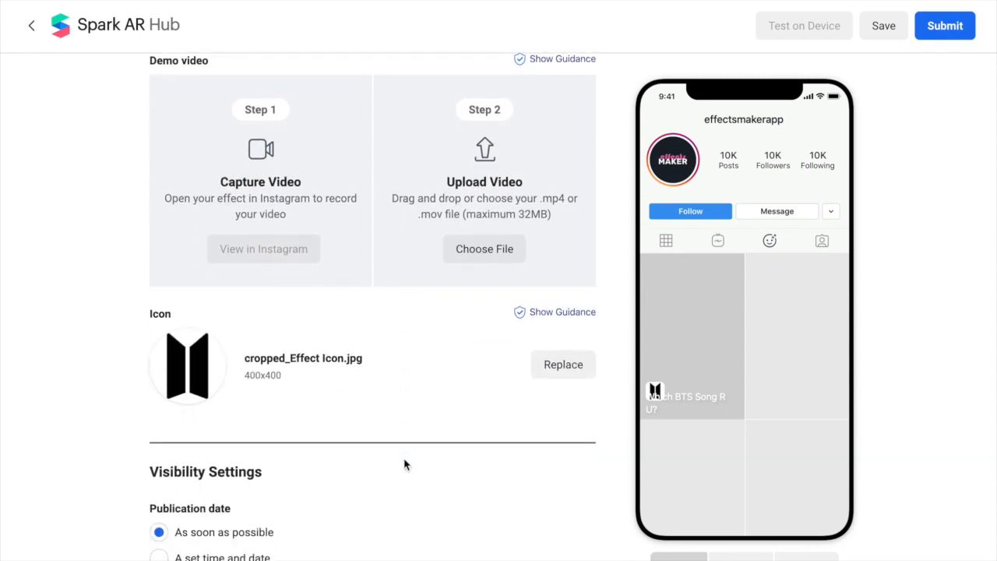
scroll(405, 465, "down", 4)
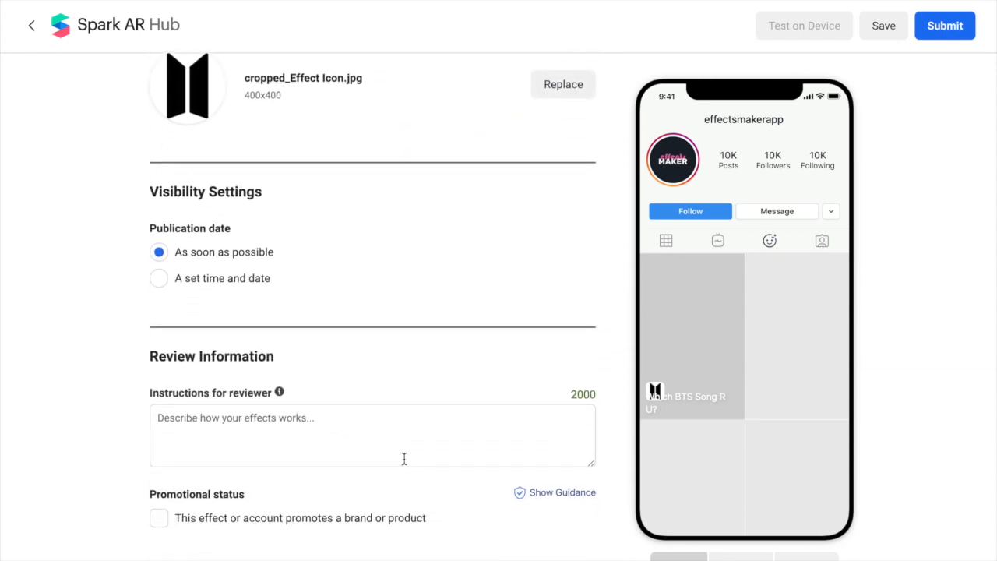
left_click(159, 279)
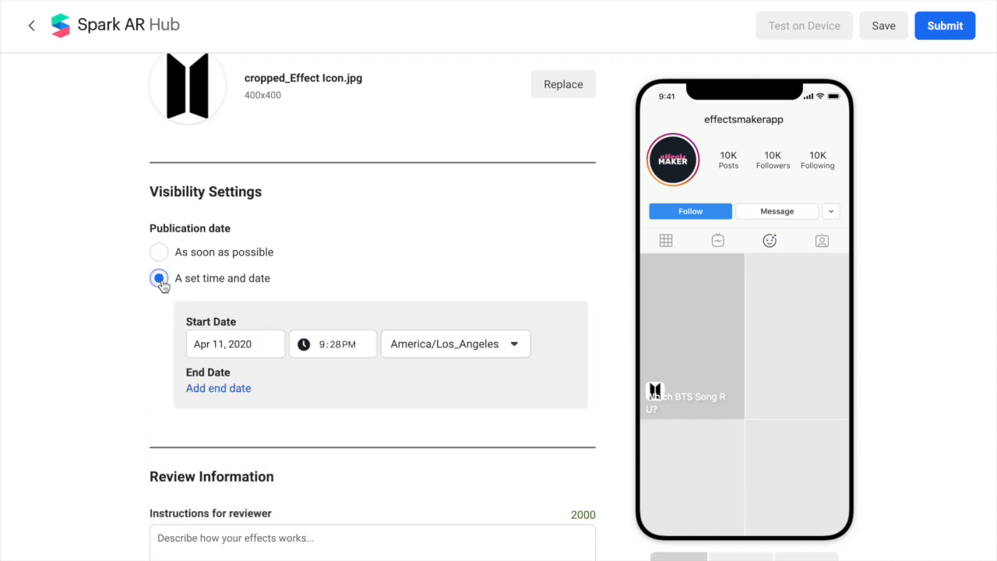
left_click(160, 251)
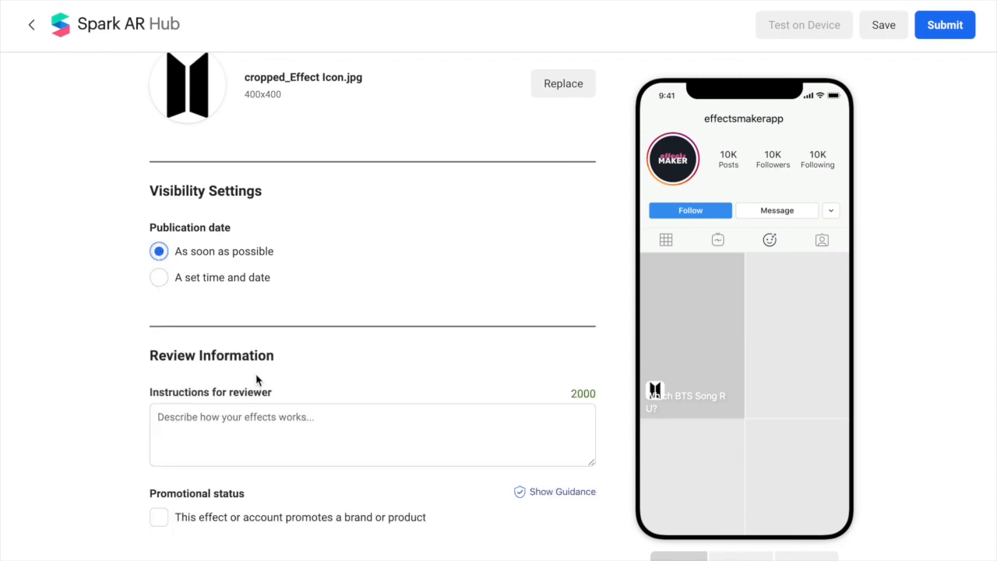
- Enter as reviewer instructions: "This is a fan effect for BTS that shows random titles of popular songs and selects one for the user of the effect."
left_click(248, 443)
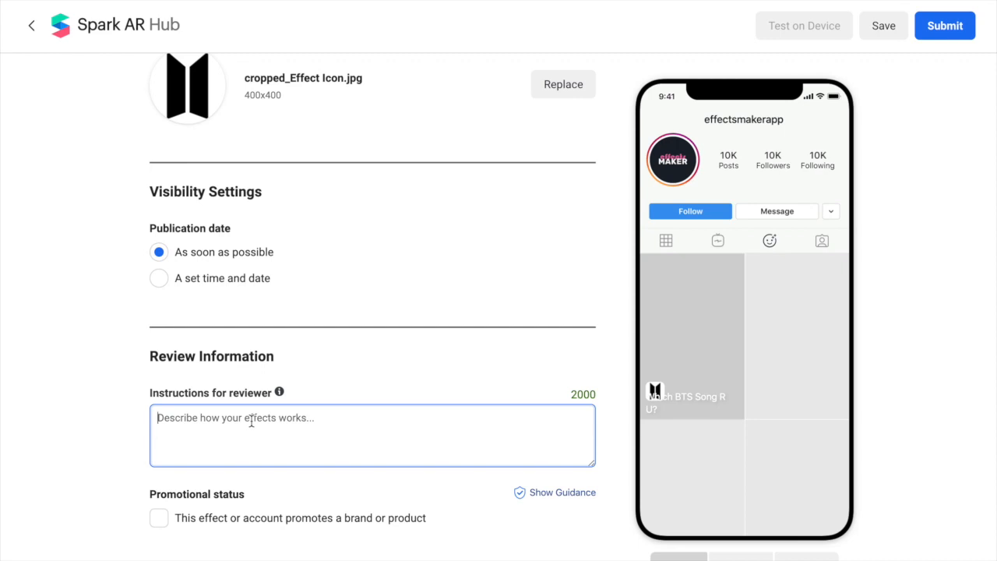
type("This is a fan effect for BTS that show s")
key("BackSpace")
key("BackSpace")
type("s rand")
type("om ti")
type("tles of pop")
type("ular songs and select")
type("s one")
type("or the")
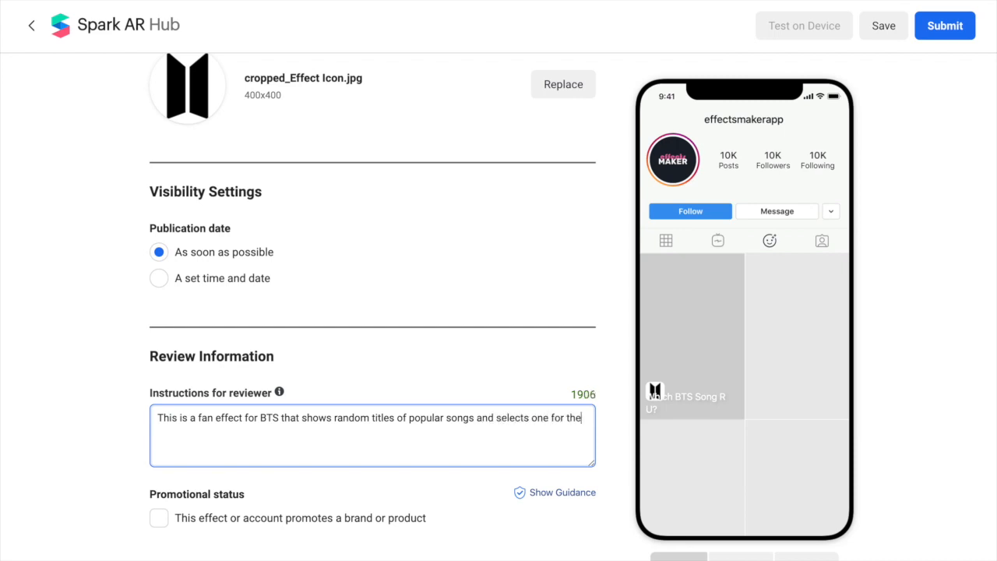
type(" user of the effect.")
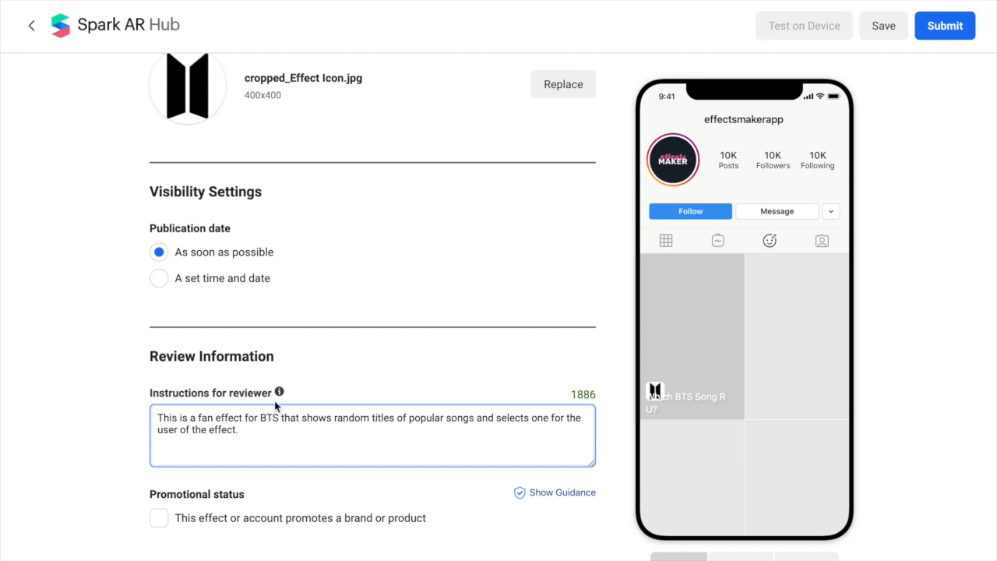
- Check what the demo video's Capture Video stage requires
scroll(307, 417, "down", 1)
scroll(459, 244, "up", 2)
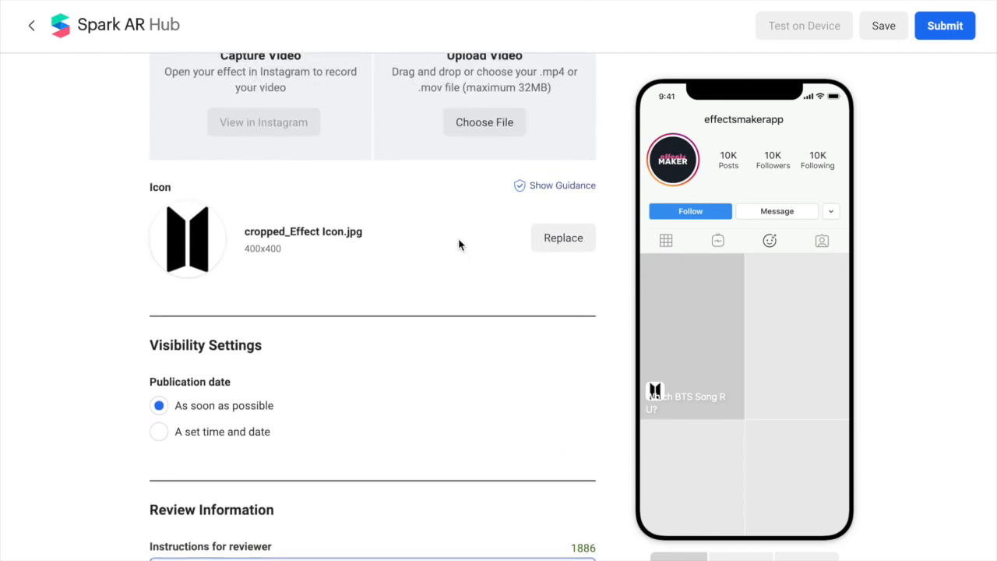
scroll(459, 244, "up", 4)
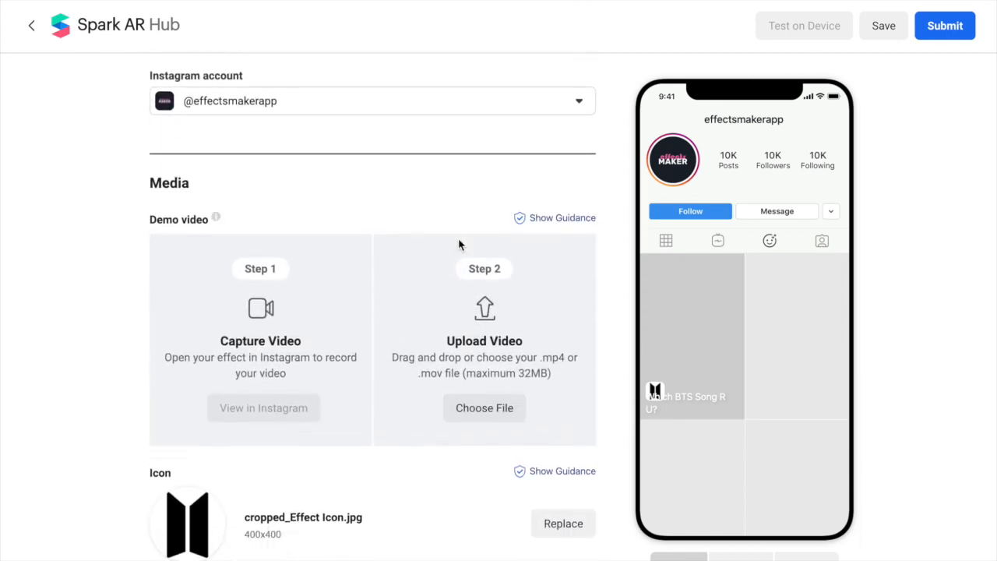
scroll(459, 245, "down", 1)
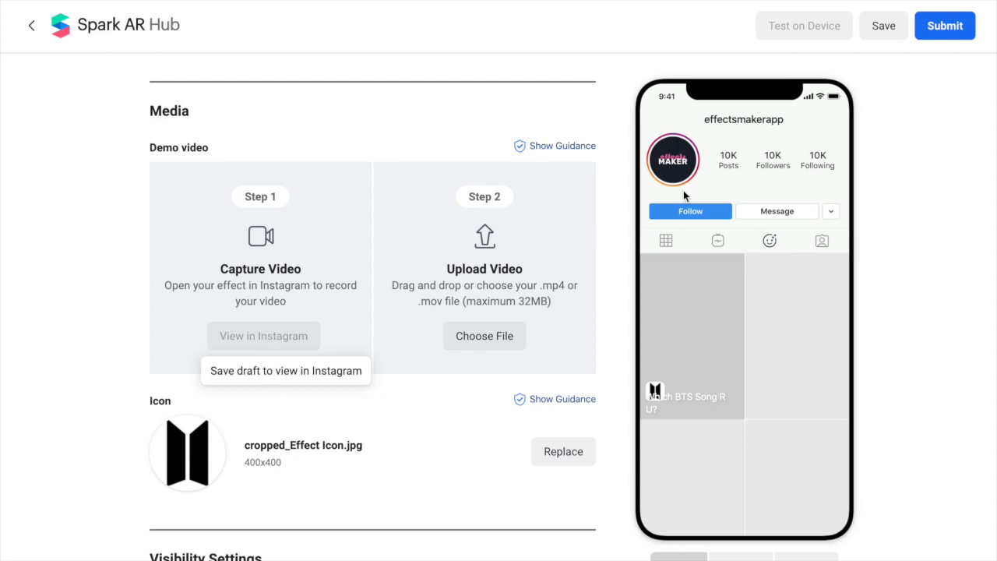
- Save the effect as a draft and open its Instagram testing options from the demo video's Capture Video stage
left_click(879, 32)
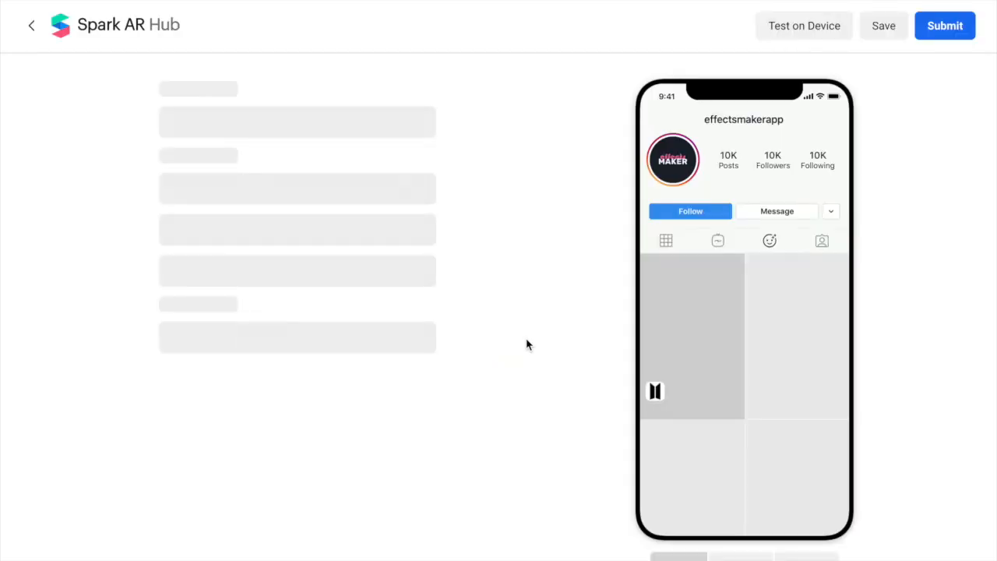
scroll(527, 344, "down", 5)
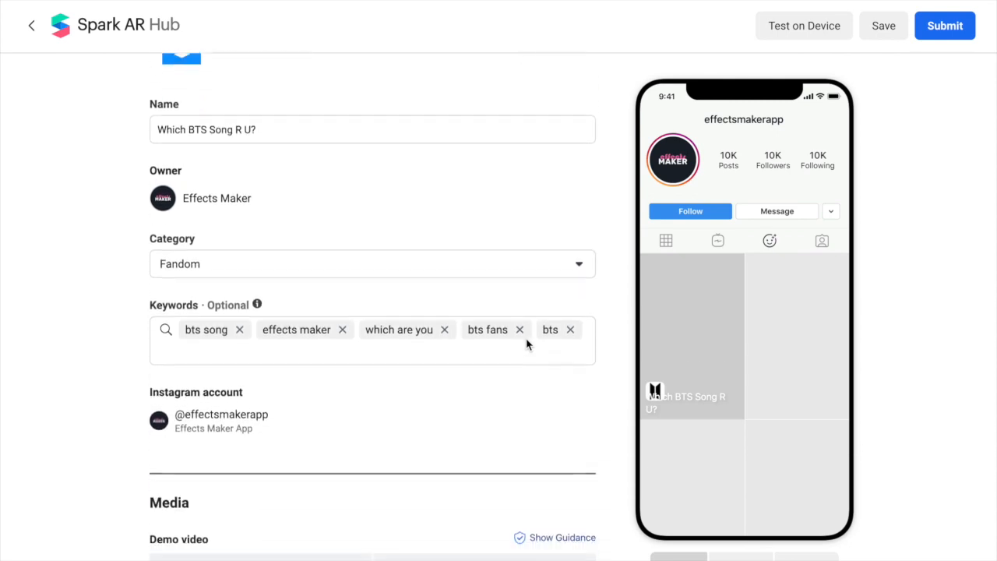
scroll(527, 345, "down", 3)
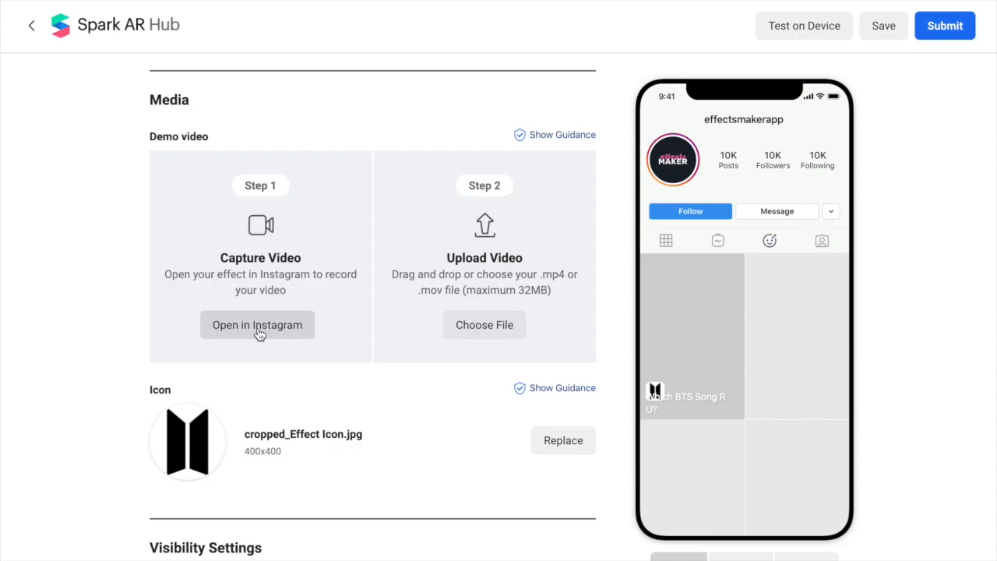
left_click(259, 330)
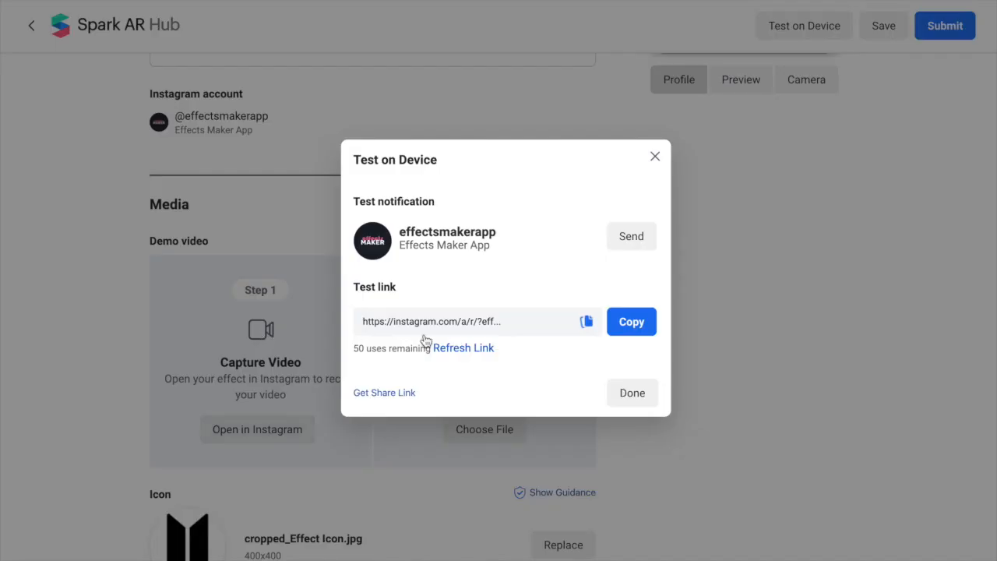
- Copy the effect's test link to the clipboard and close the Test on Device dialog
left_click(463, 327)
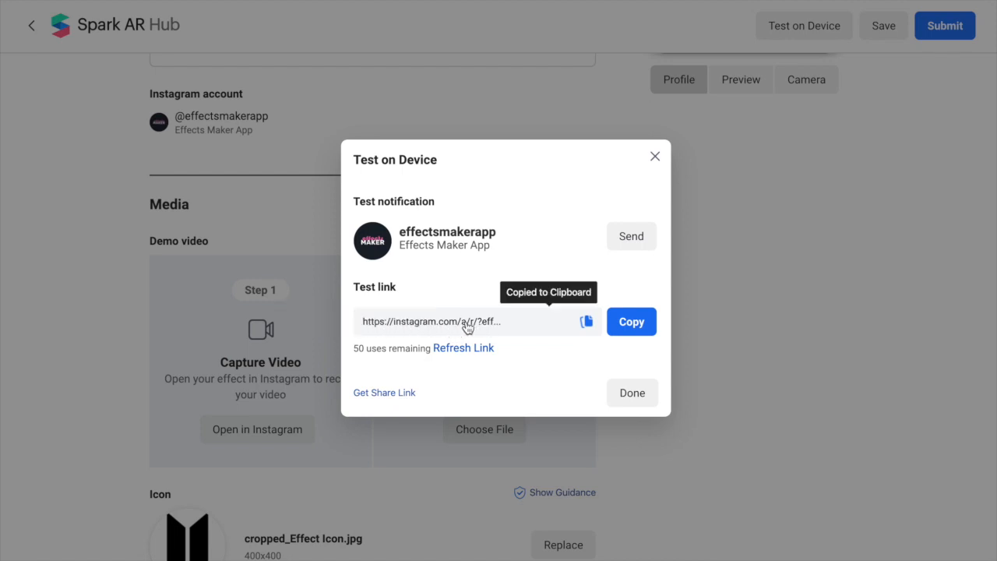
left_click_drag(442, 326, 504, 327)
left_click_drag(369, 323, 504, 327)
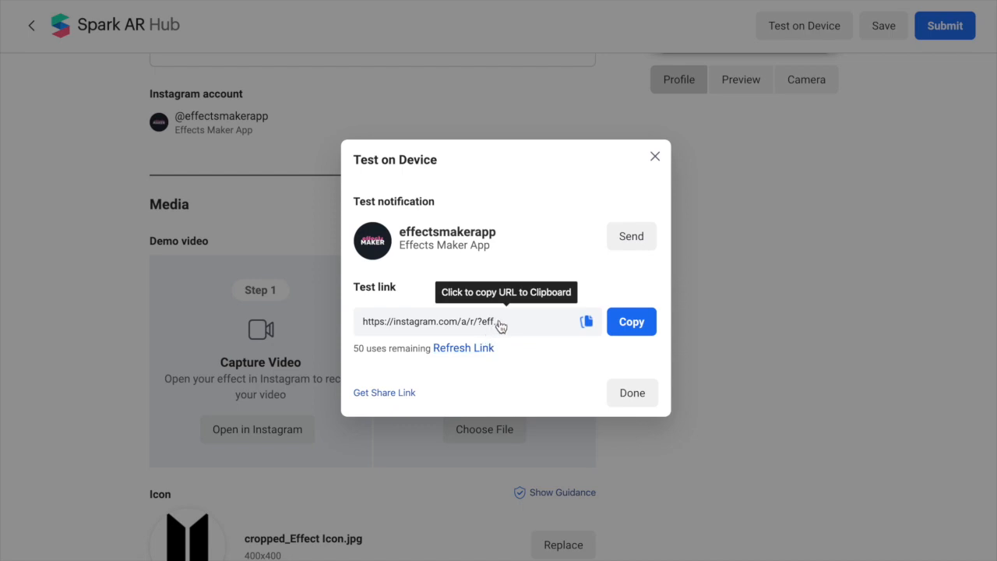
left_click(624, 322)
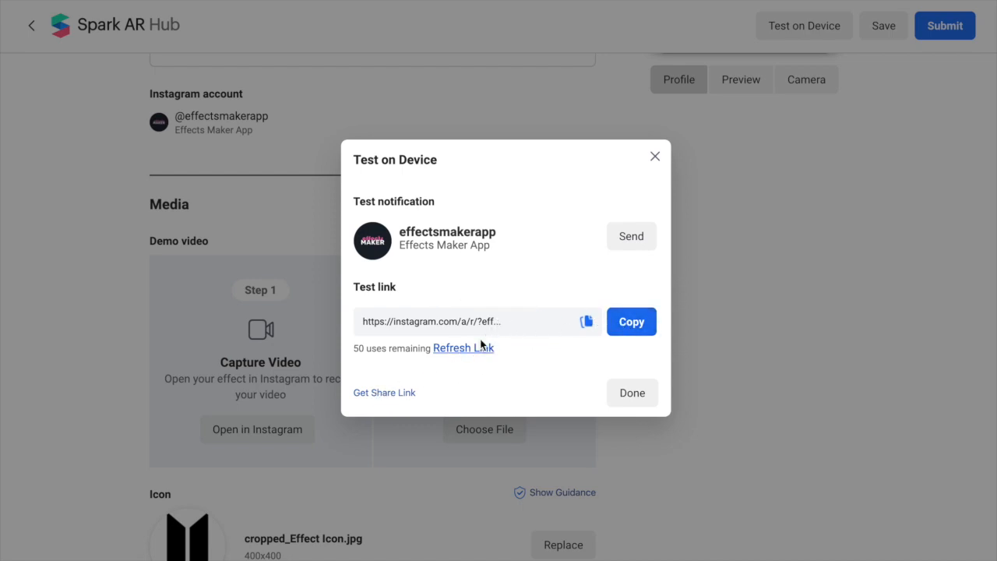
left_click(655, 160)
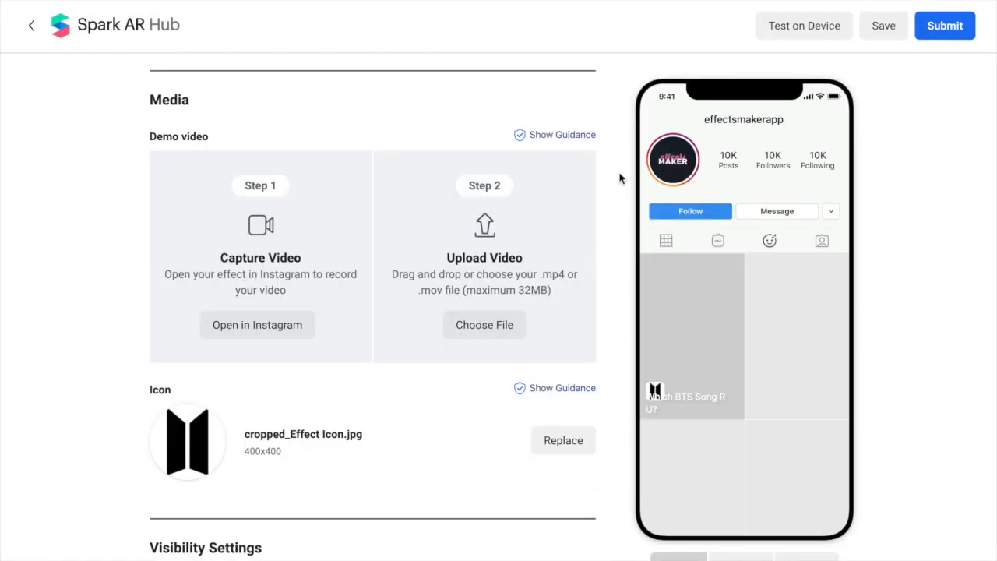
- Upload the recorded file b8e4e4d4f45d42b2900d0dabf6e87171.MOV as the effect's demo video
left_click(484, 331)
scroll(405, 403, "down", 1)
scroll(405, 403, "up", 1)
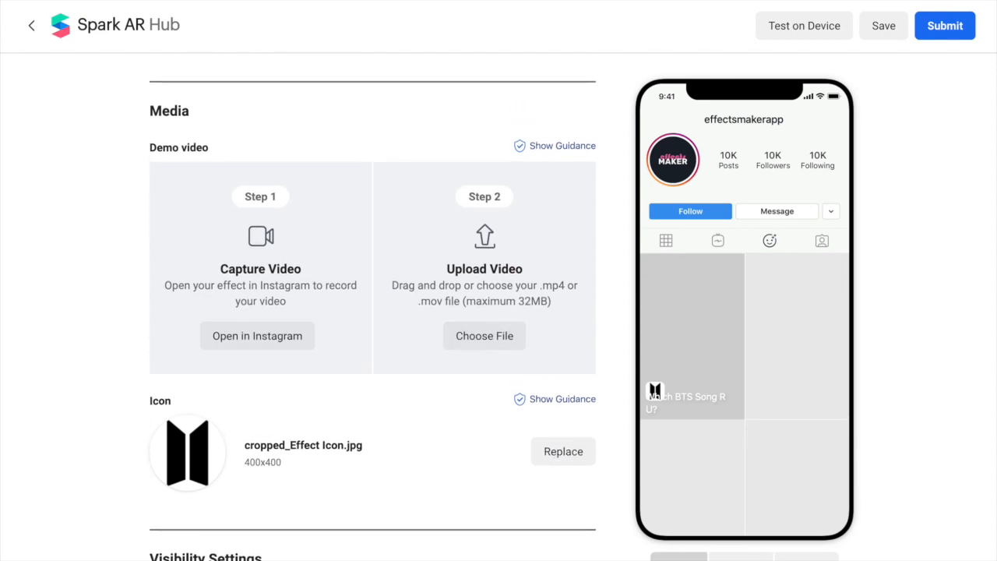
left_click_drag(225, 4, 474, 295)
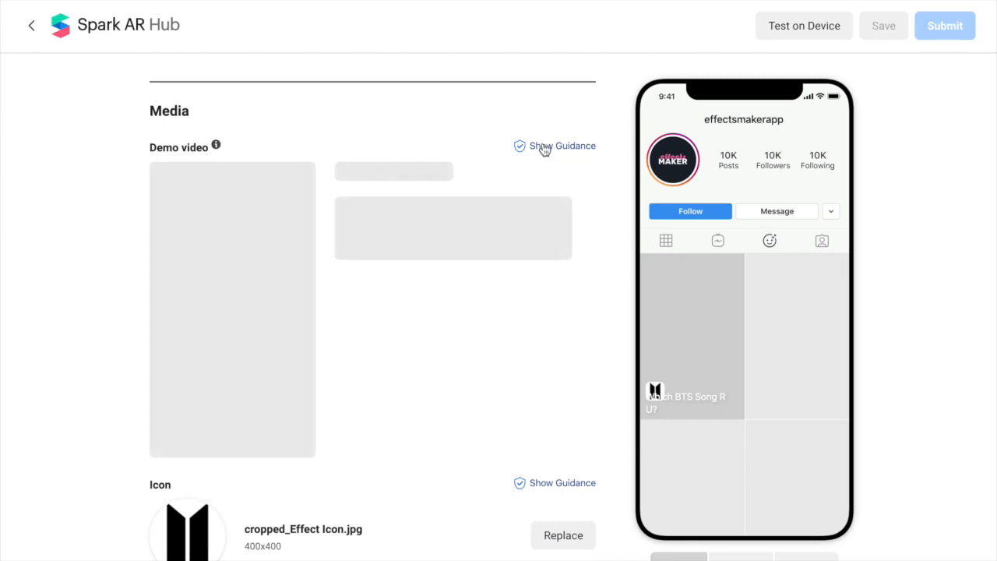
- Show the guidance for the icon and the demo video, and review the demo video rules
left_click(549, 487)
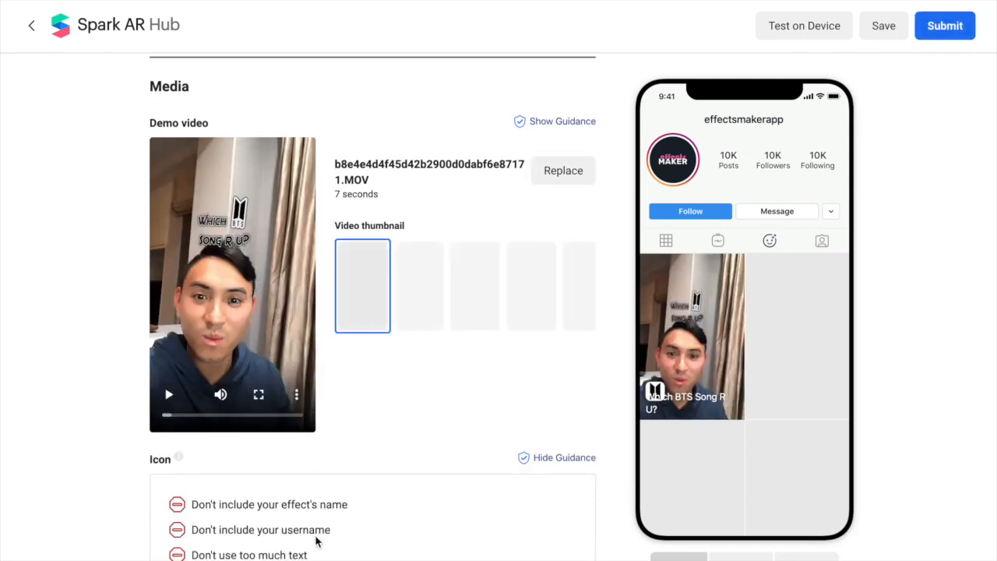
scroll(484, 356, "up", 1)
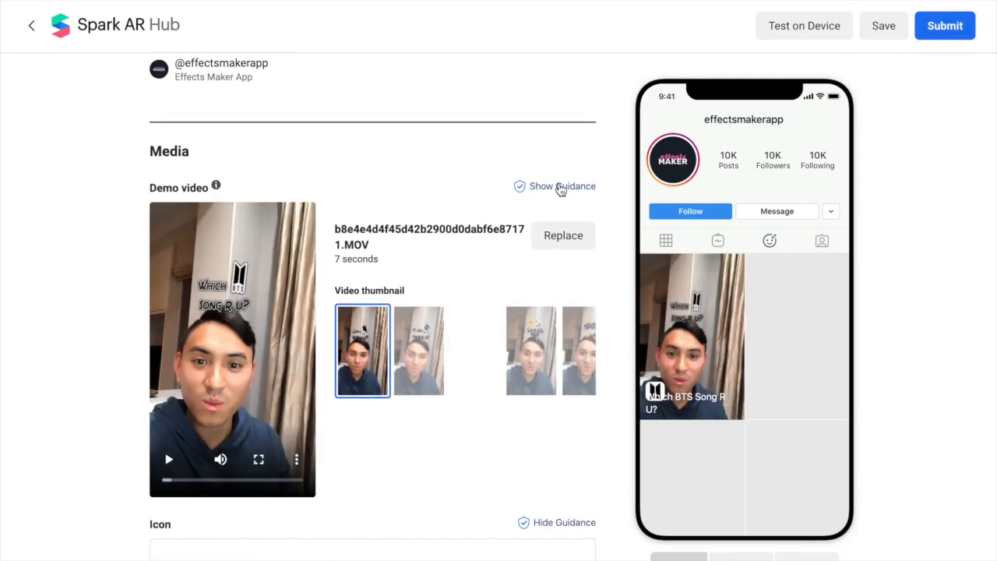
left_click(560, 187)
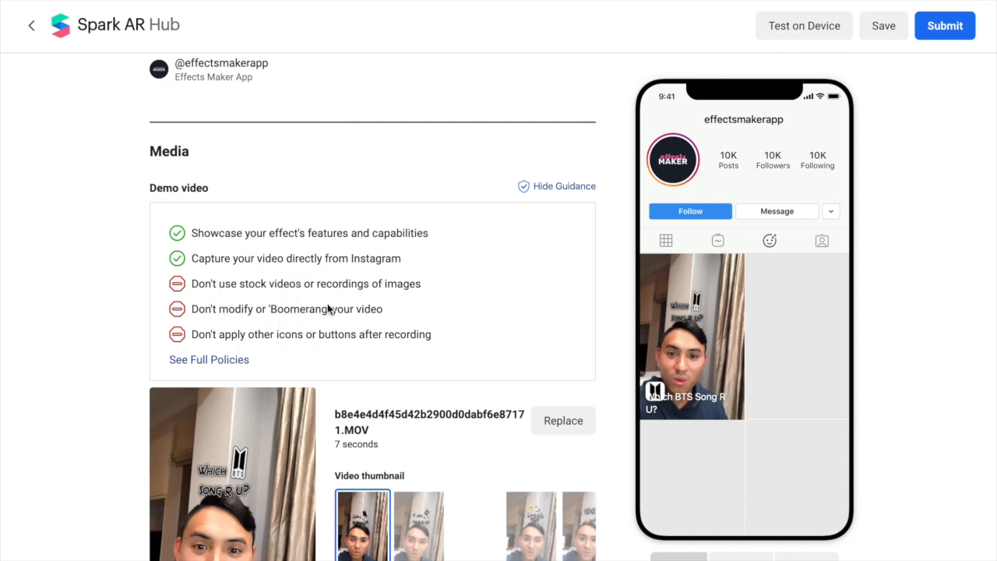
scroll(318, 346, "down", 1)
scroll(318, 348, "down", 3)
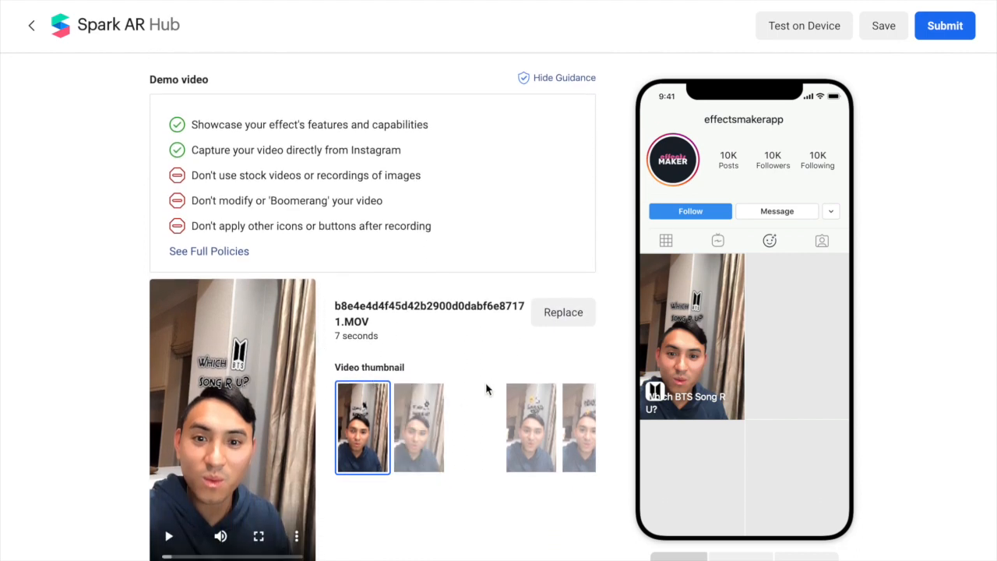
- Try other frames as the demo video's thumbnail, and return the selection to the first frame
scroll(511, 372, "down", 1)
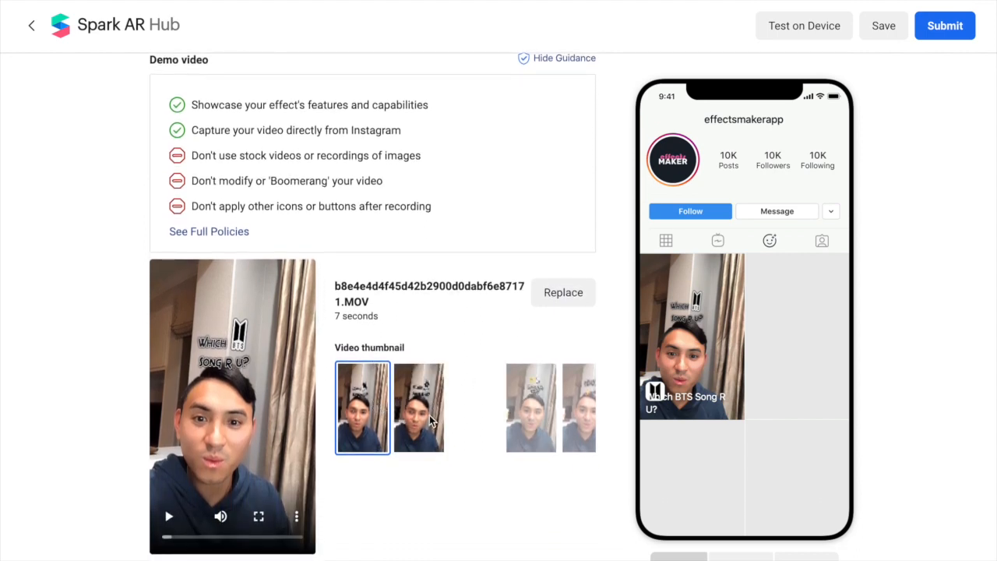
left_click(434, 421)
left_click(534, 421)
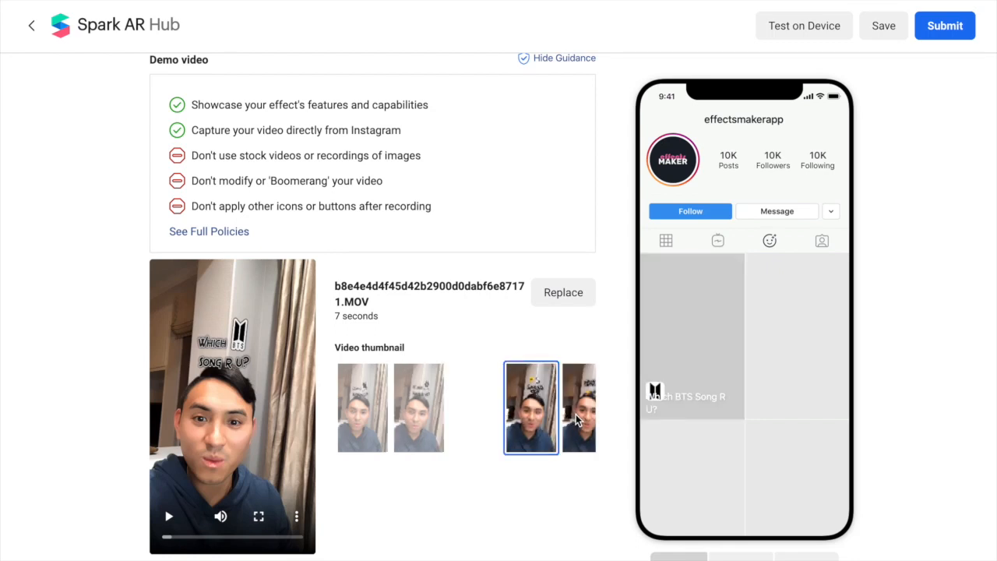
left_click(363, 434)
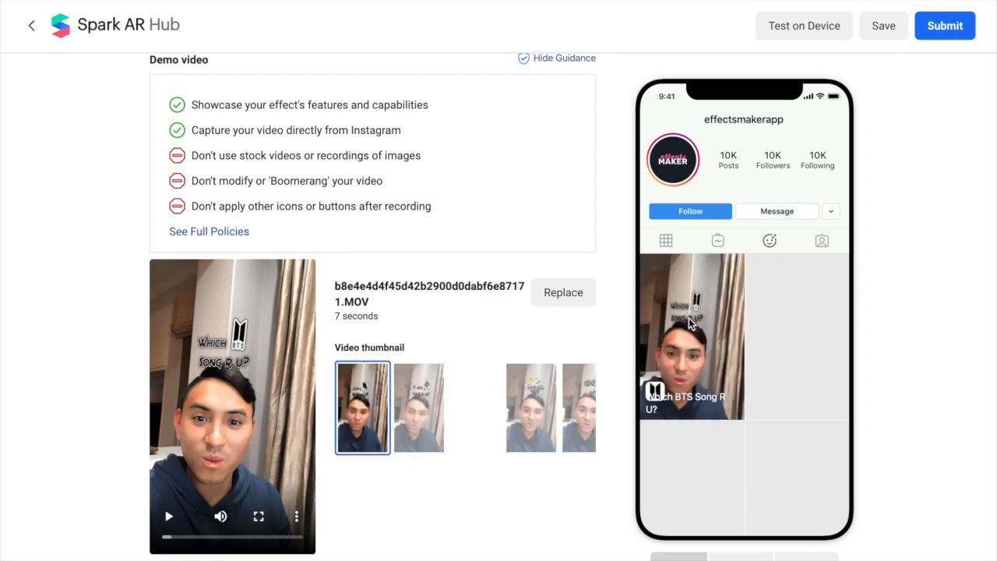
- Review the completed publishing form and submit the effect
scroll(496, 477, "down", 2)
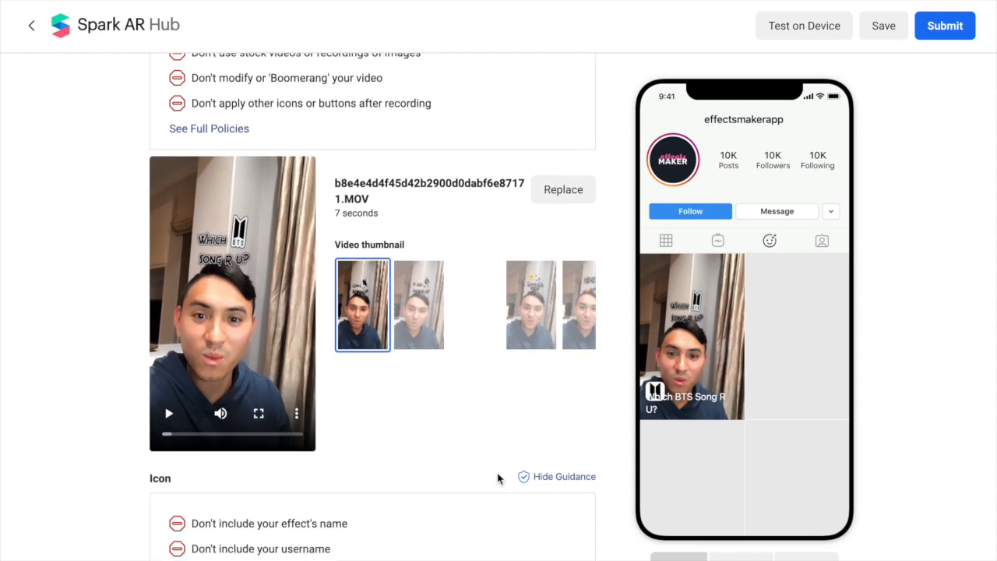
scroll(498, 478, "up", 1)
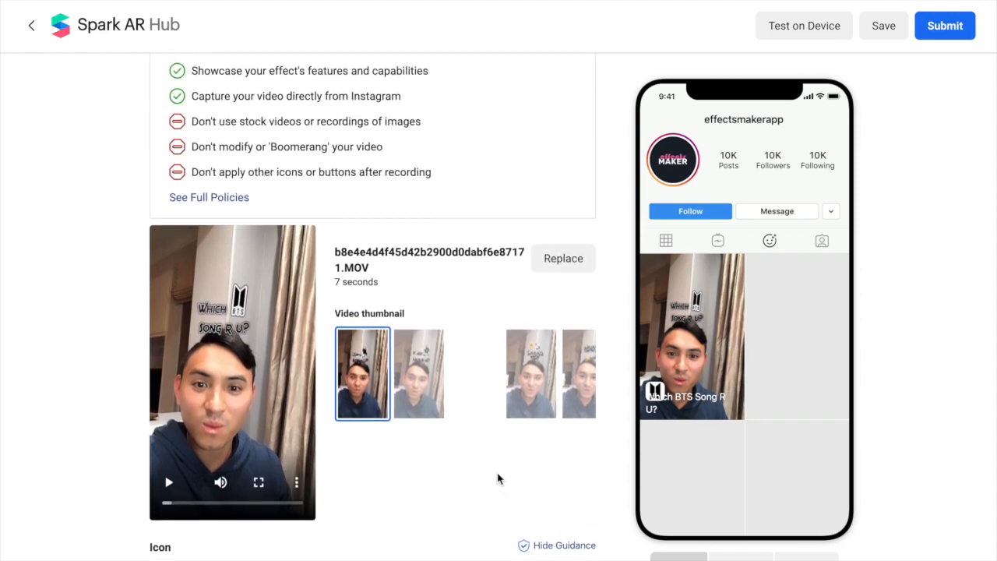
scroll(498, 478, "up", 7)
scroll(497, 472, "up", 6)
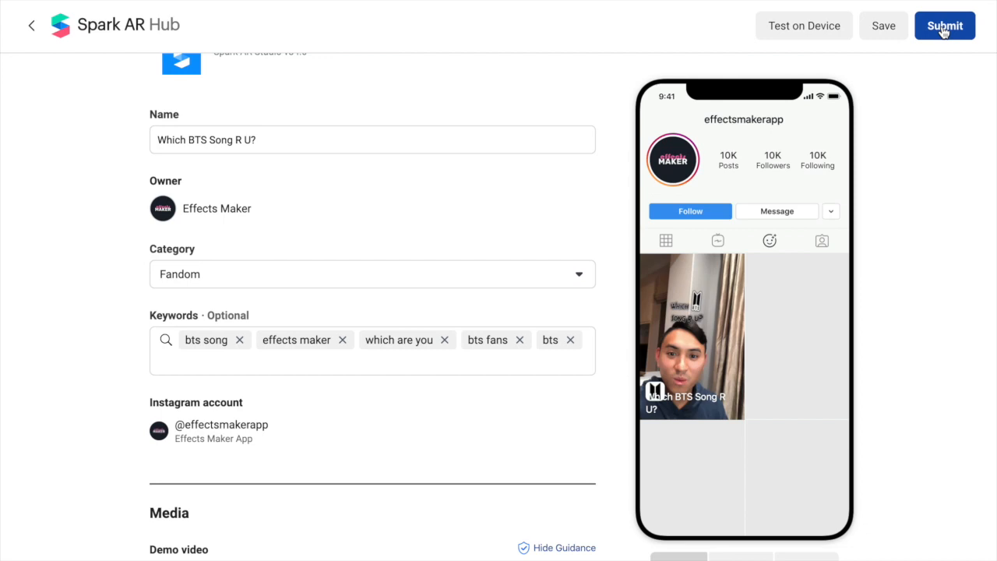
left_click(945, 28)
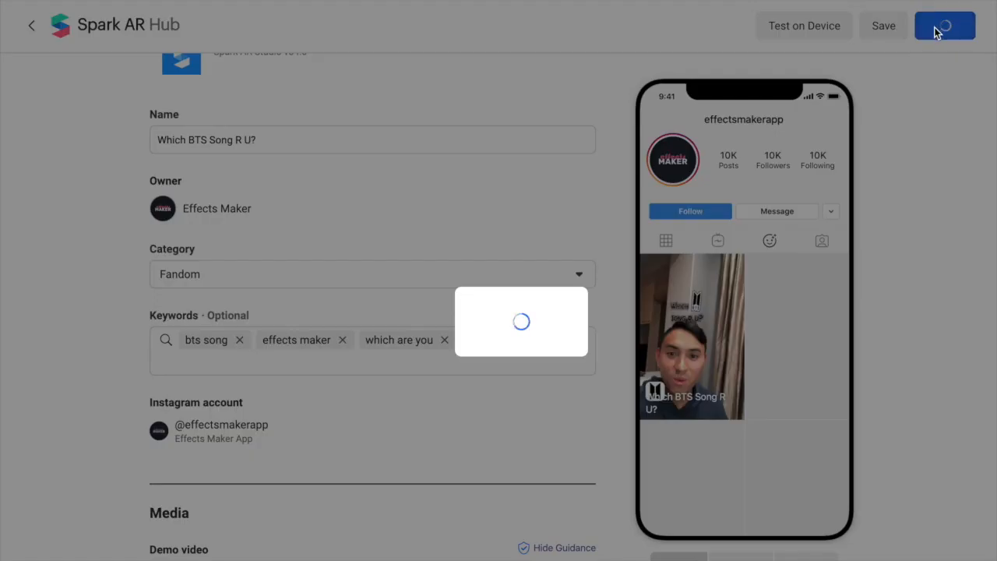